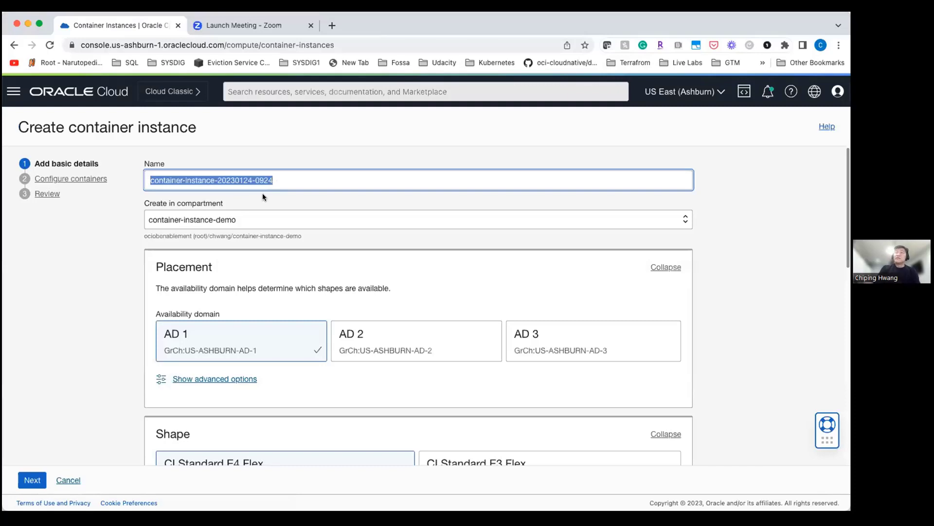
Name the container instance demo3 and size its shape with 2 OCPUs and 116 GB of memory
key("BackSpace")
type("demo3")
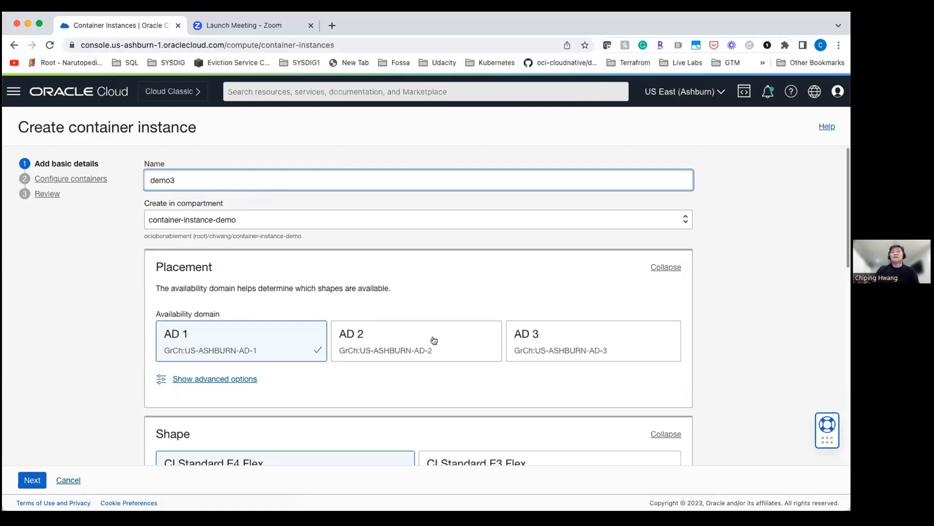
scroll(450, 363, "down", 2)
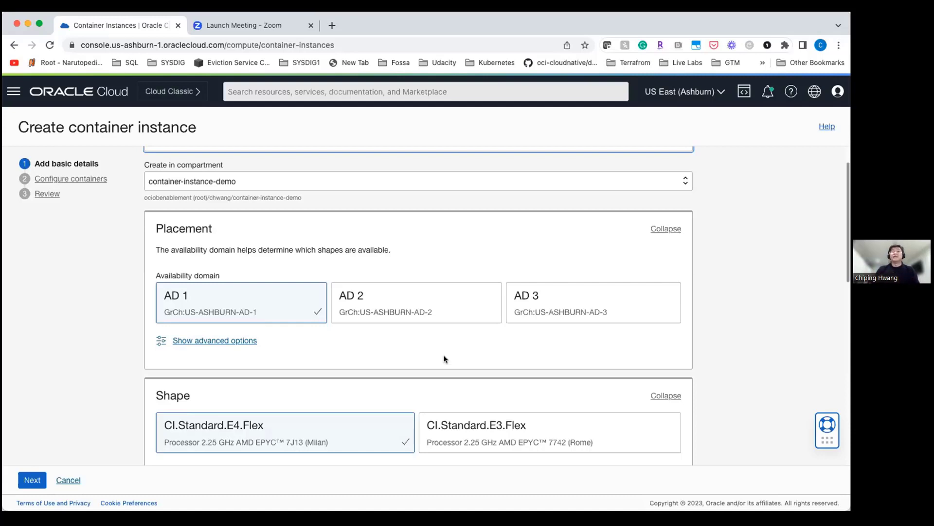
scroll(450, 341, "down", 4)
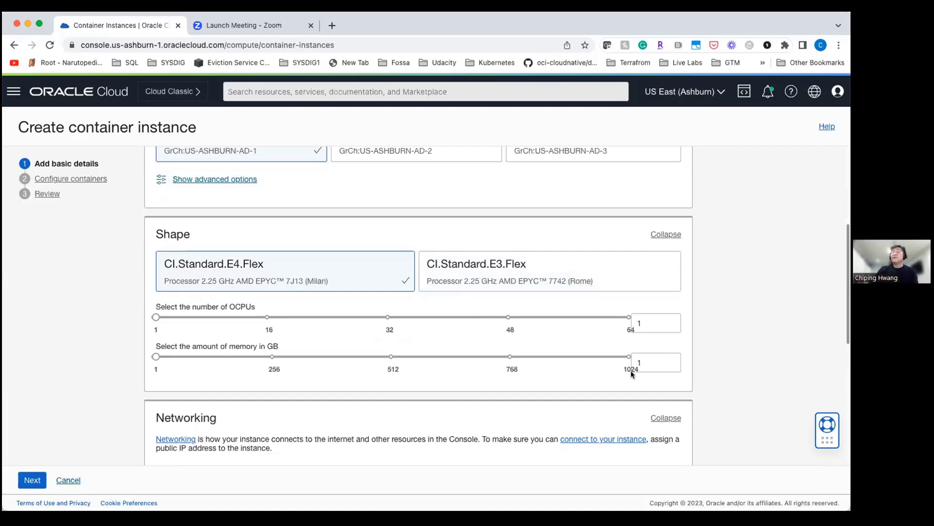
left_click(640, 323)
key("BackSpace")
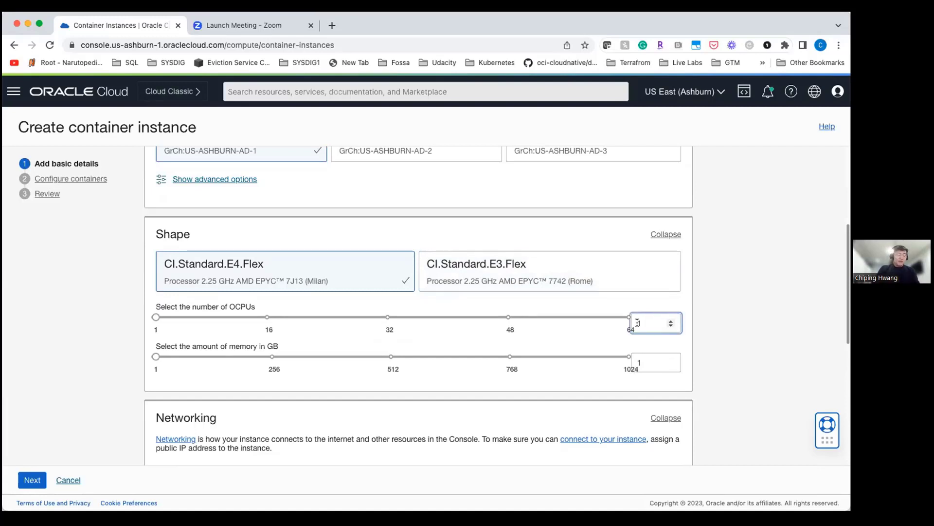
type("2")
left_click(645, 360)
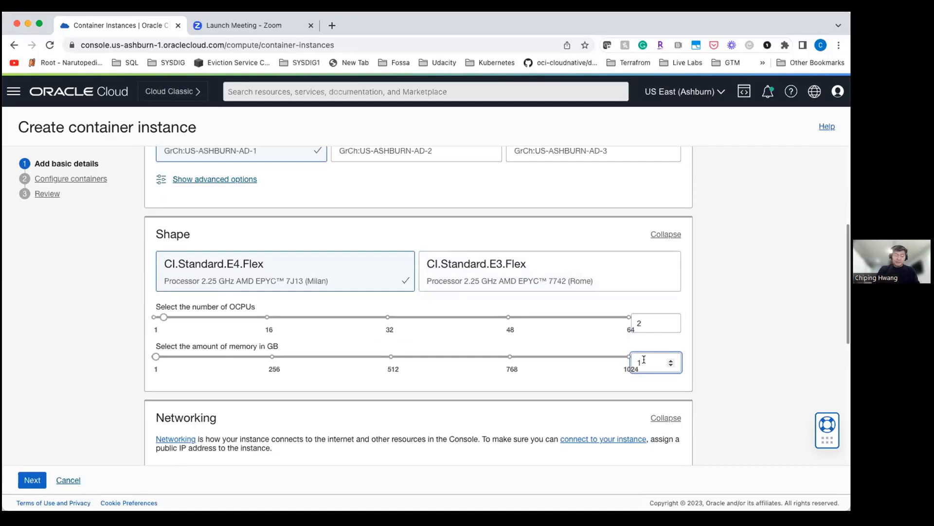
type("16")
Choose container-instance-demo as the existing virtual cloud network and continue to the container configuration
scroll(504, 278, "down", 2)
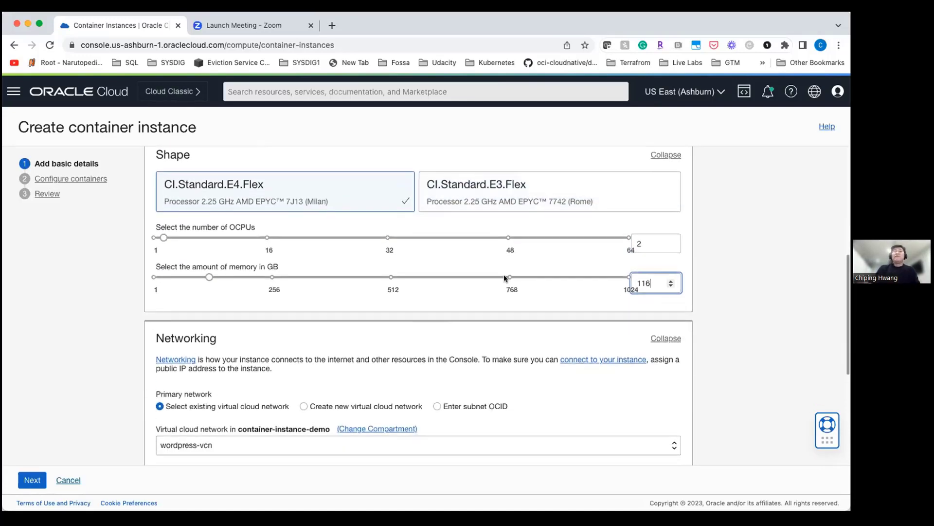
scroll(524, 316, "down", 4)
left_click(408, 340)
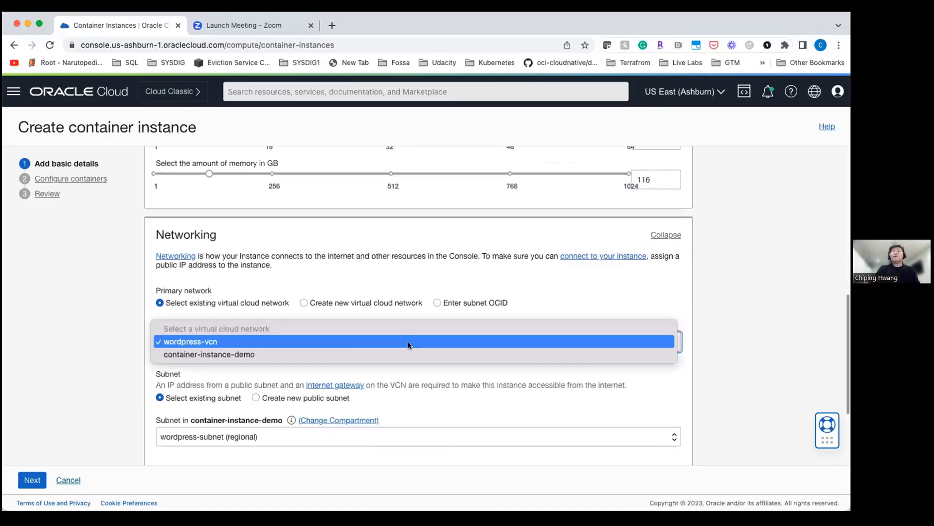
left_click(383, 353)
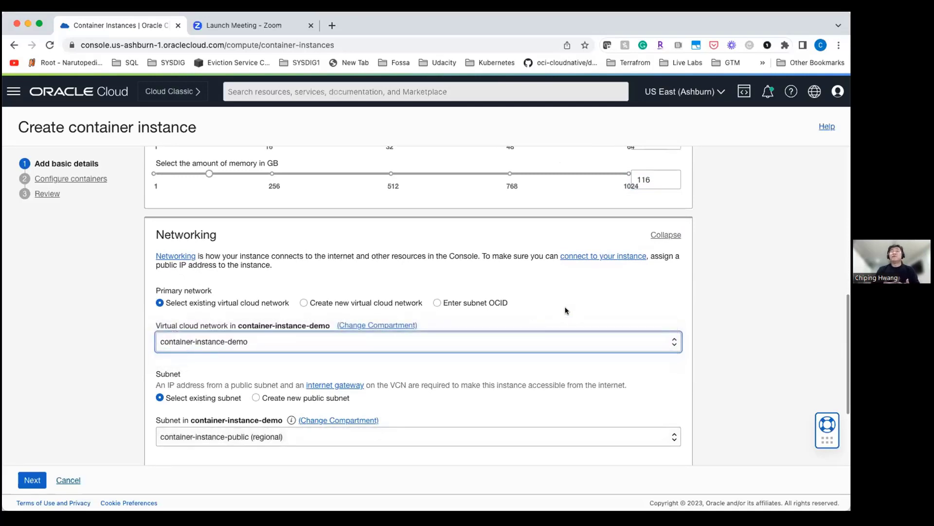
scroll(555, 308, "down", 3)
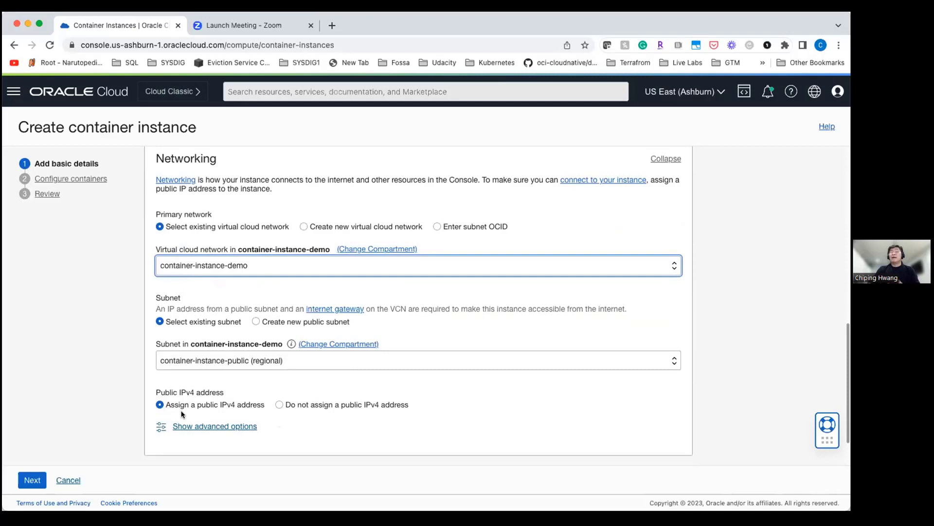
left_click(28, 481)
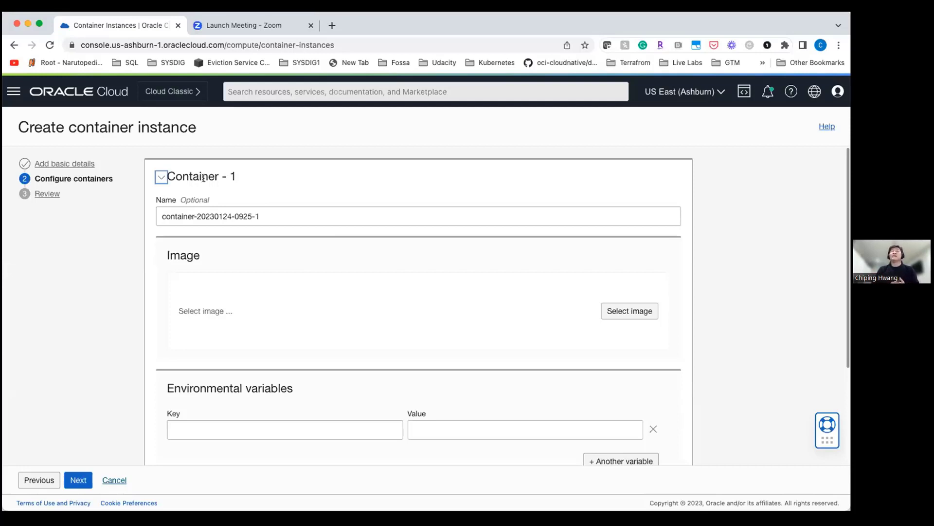
Select the wordpress image with the tag latest from the default external registry for the first container
scroll(457, 432, "down", 1)
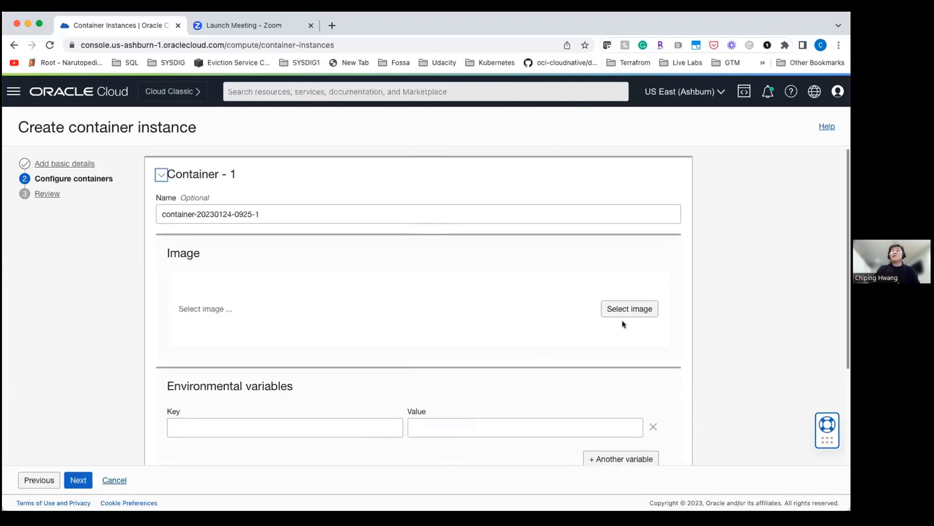
left_click(630, 309)
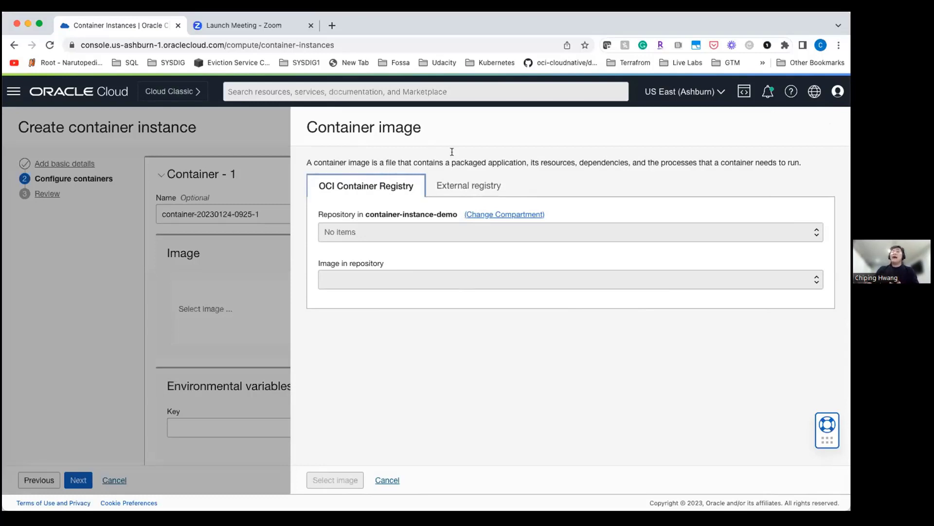
left_click(468, 184)
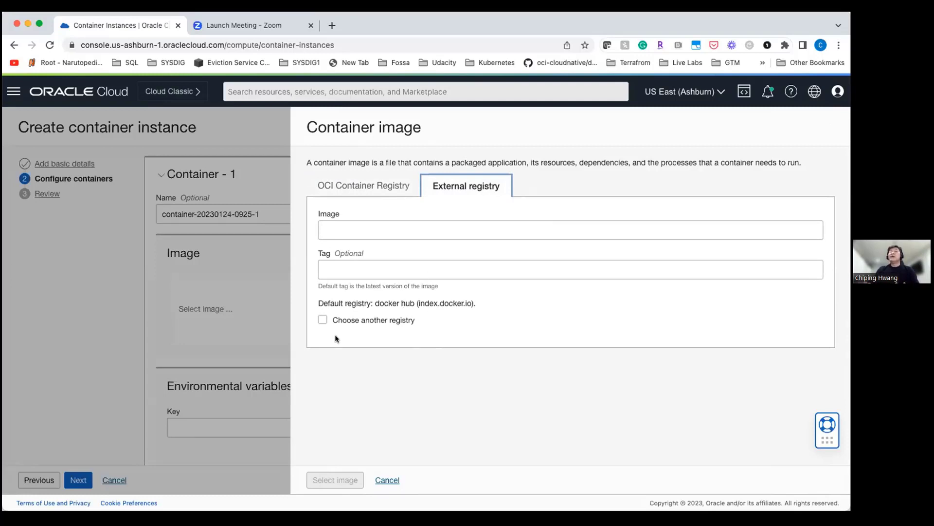
left_click(323, 319)
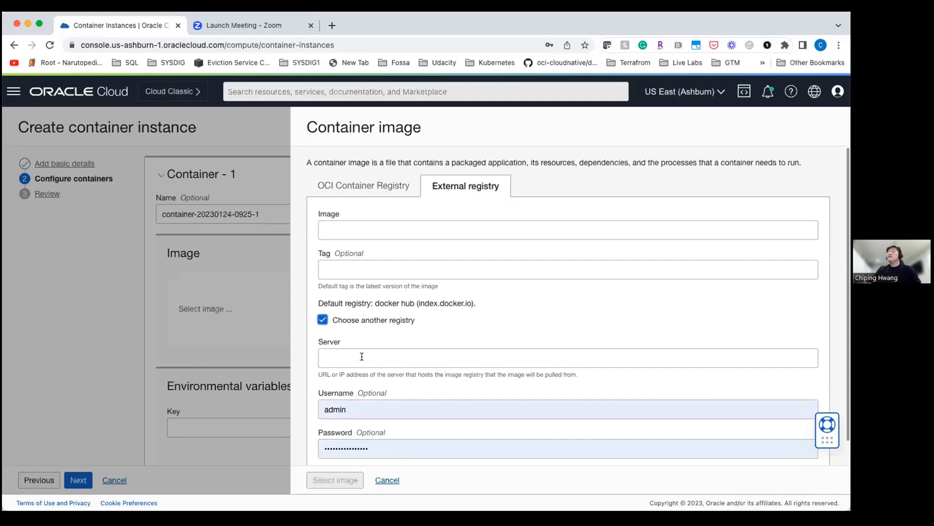
left_click(323, 322)
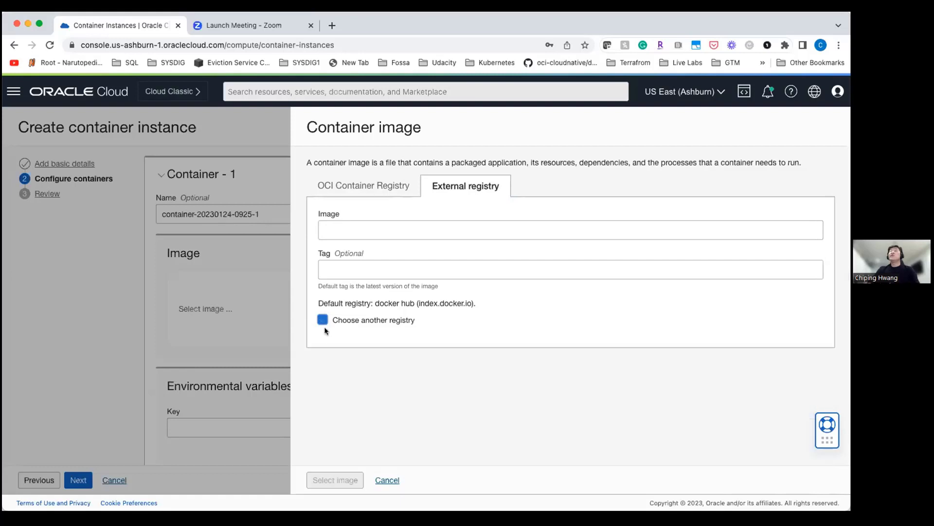
left_click(370, 229)
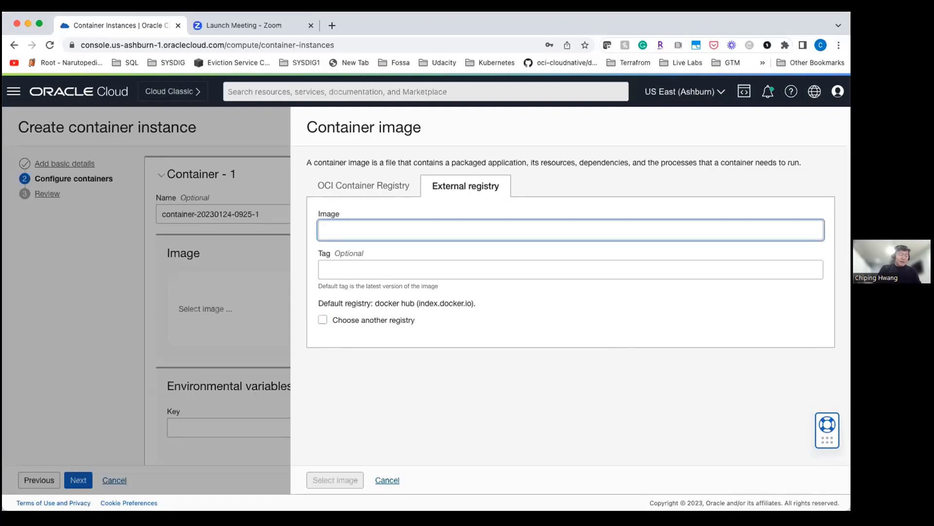
type("wordpress")
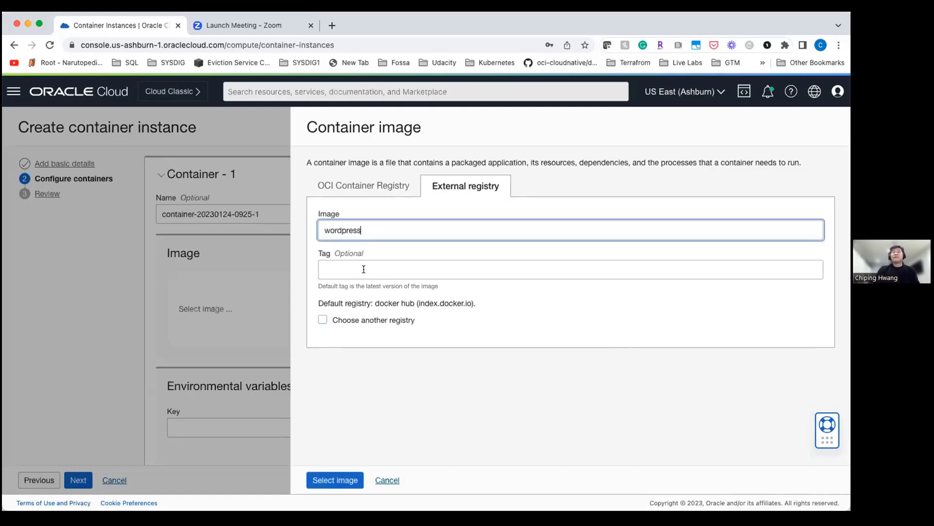
left_click(363, 270)
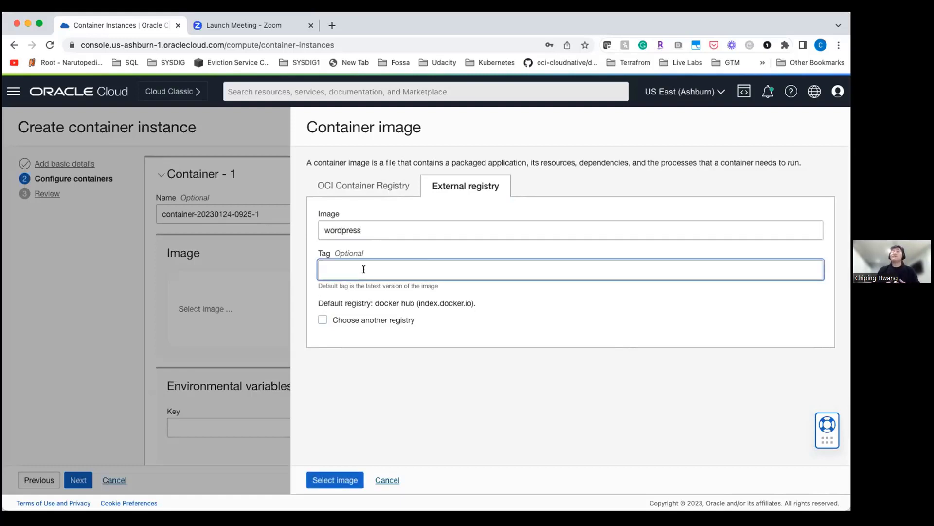
type("lat")
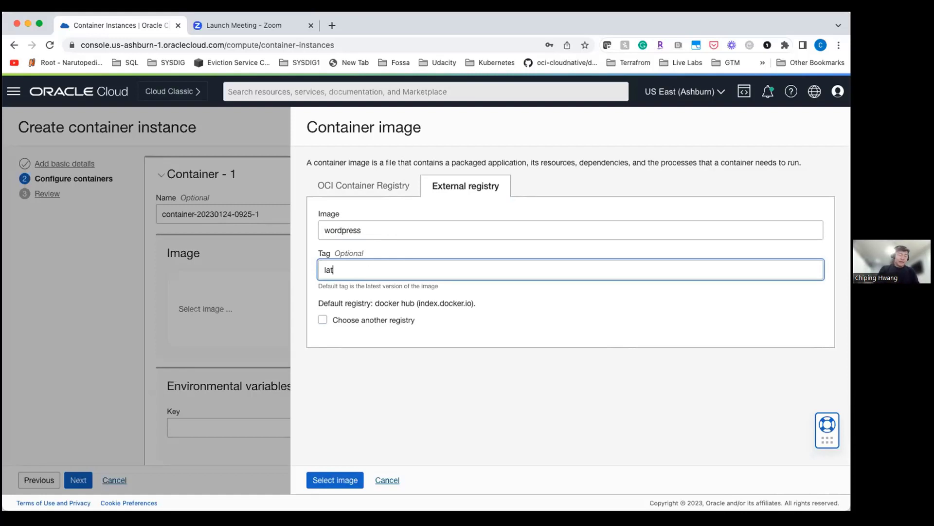
type("est")
left_click(355, 481)
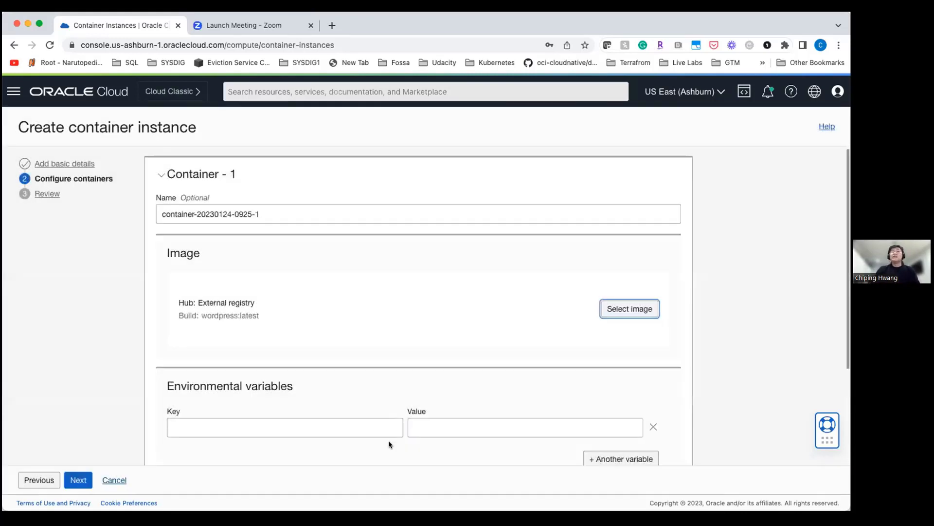
Define the environment variable WORDPRESS_DB_HOST with the value 10.0.2.203
scroll(580, 263, "down", 3)
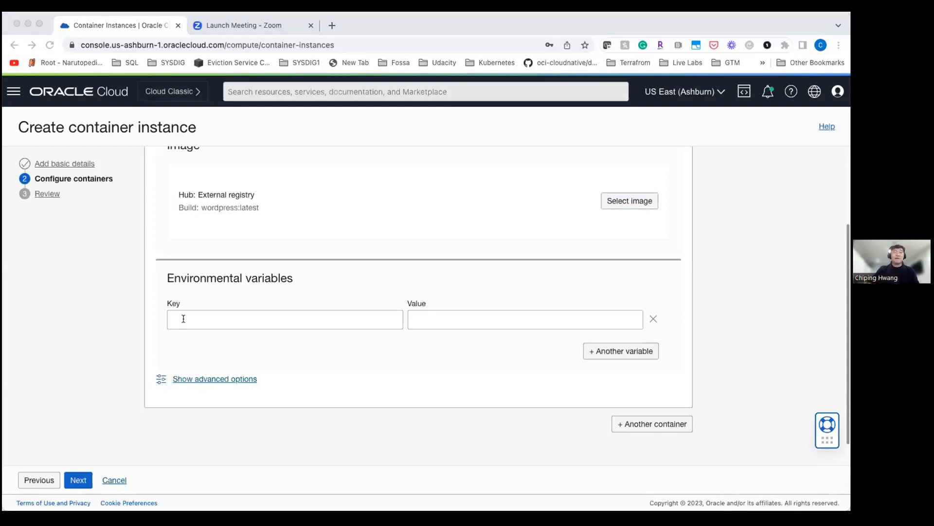
left_click(98, 293)
left_click(190, 319)
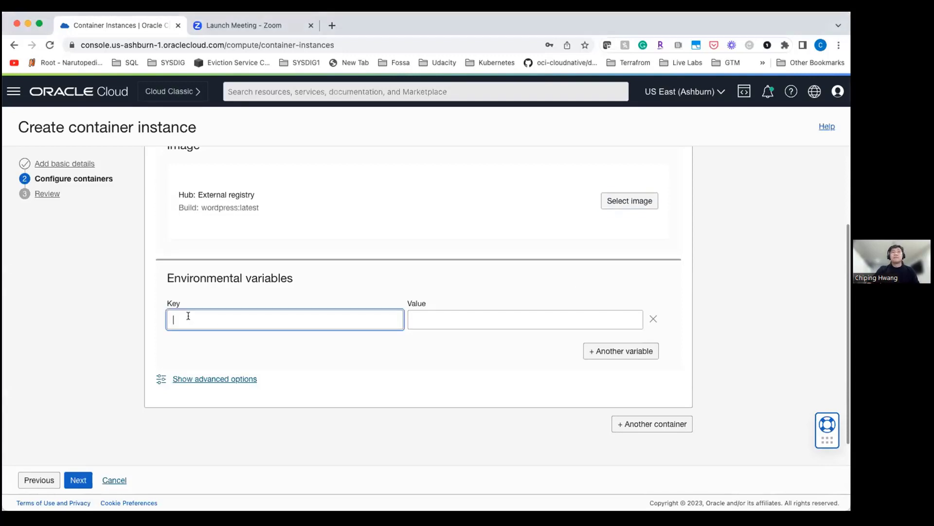
type("WORDPRESS_DB_HOST")
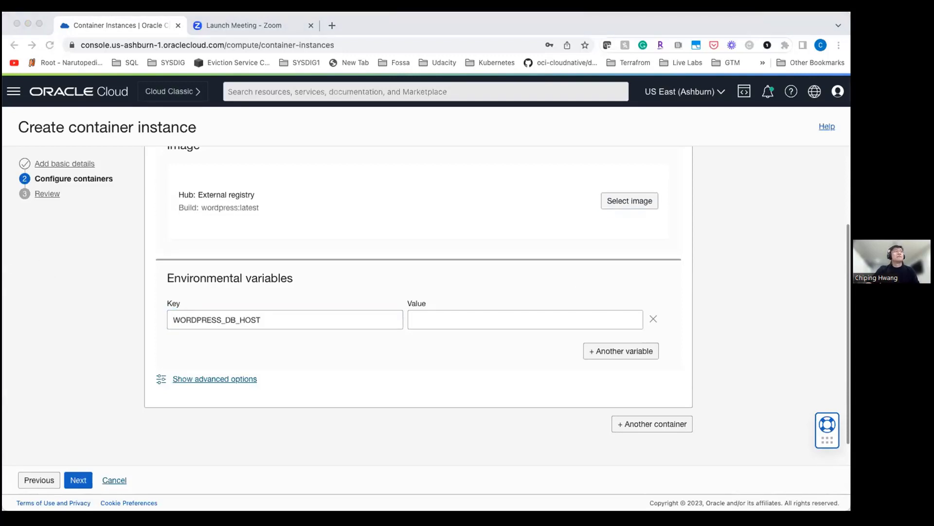
left_click(484, 331)
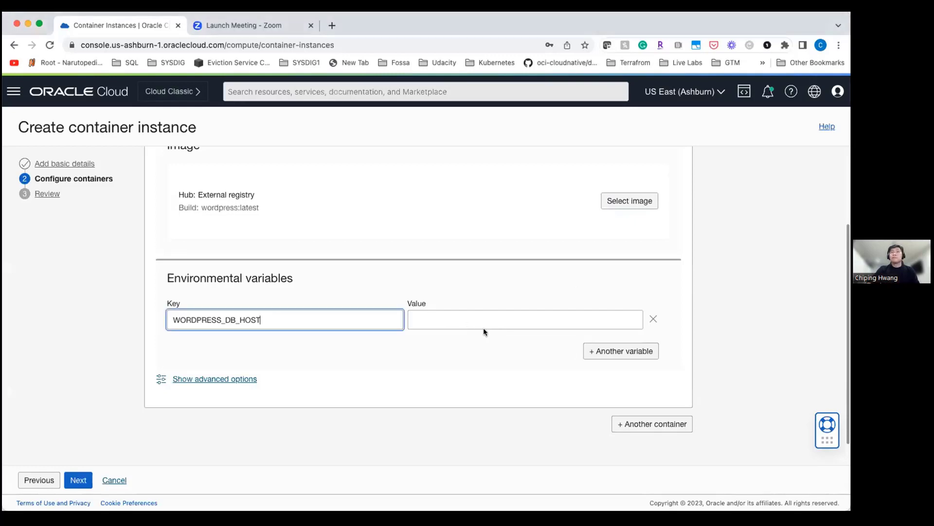
left_click(483, 324)
type("10.0.2.203")
Add a second environment variable WORDPRESS_DB_USER with the value admin
left_click(611, 351)
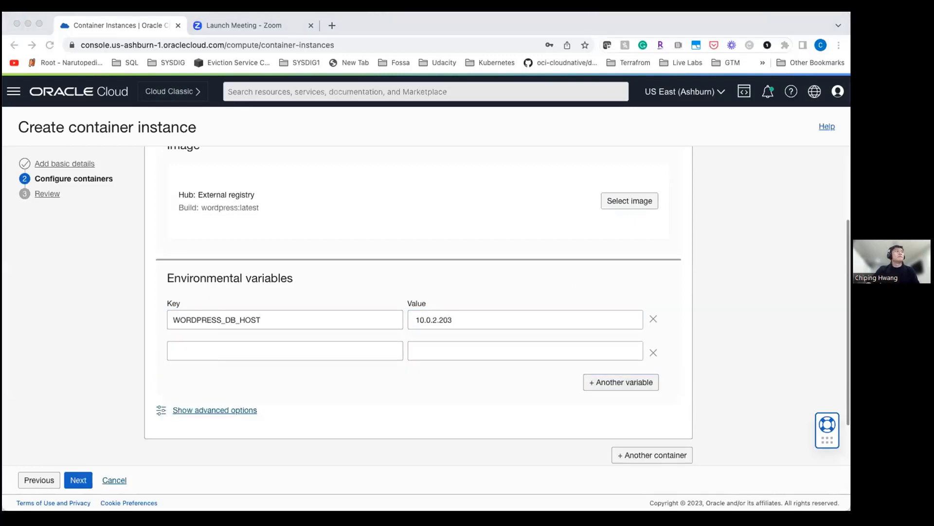
left_click(171, 347)
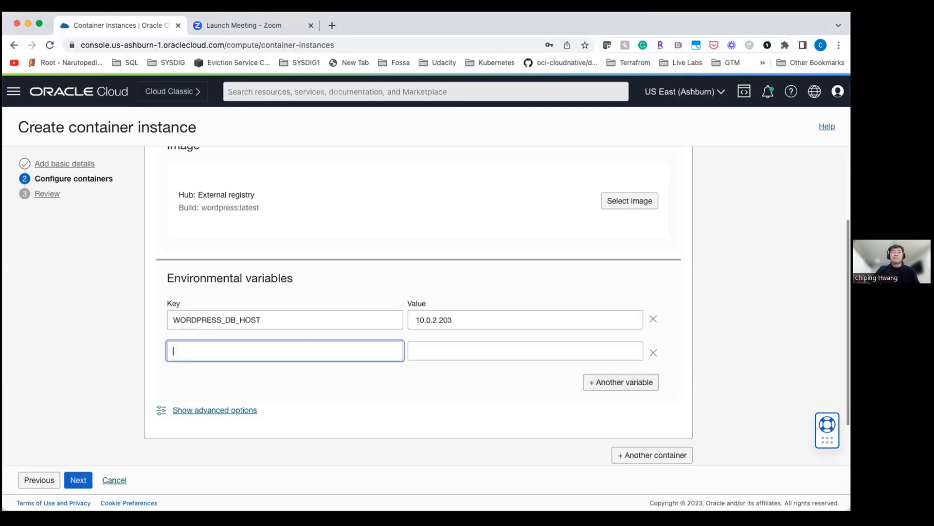
type("WORDPRESS_DB_USER")
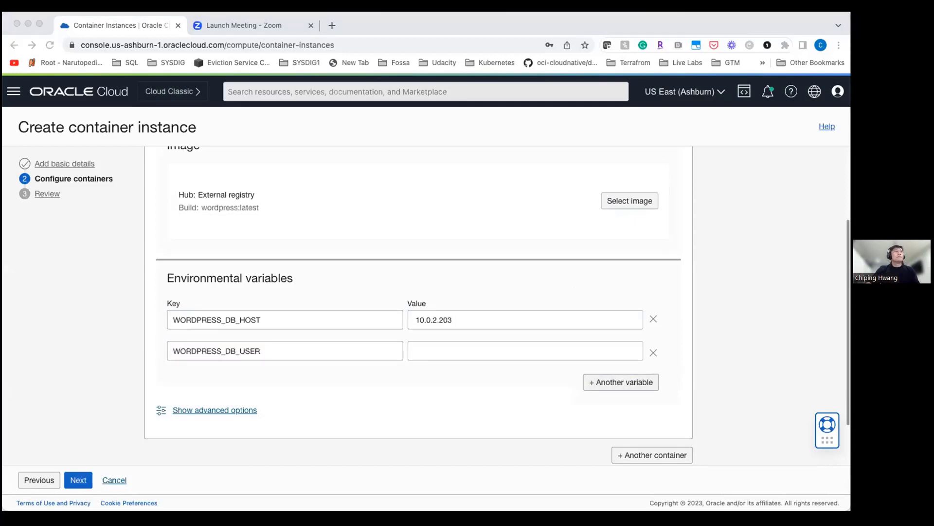
left_click(440, 346)
type("admin")
Add a third environment variable WORDPRESS_DB_PASSWORD and paste the database password as its value
left_click(624, 387)
left_click(621, 382)
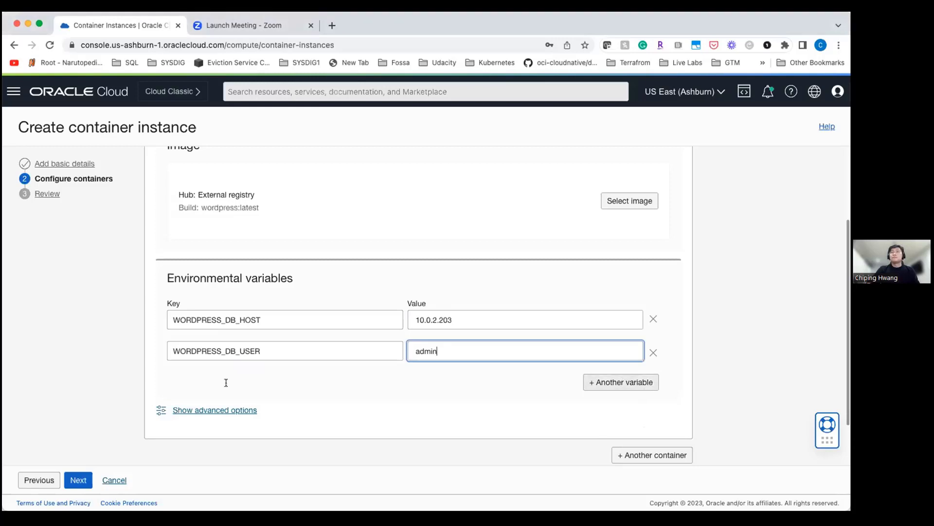
left_click(222, 380)
key("super+Tab")
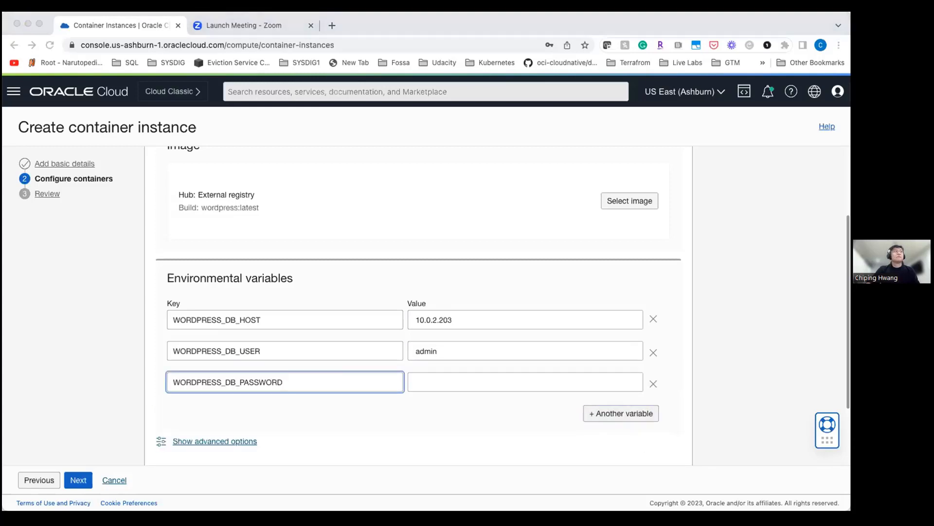
key("super+Tab")
left_click(459, 378)
key("super+v")
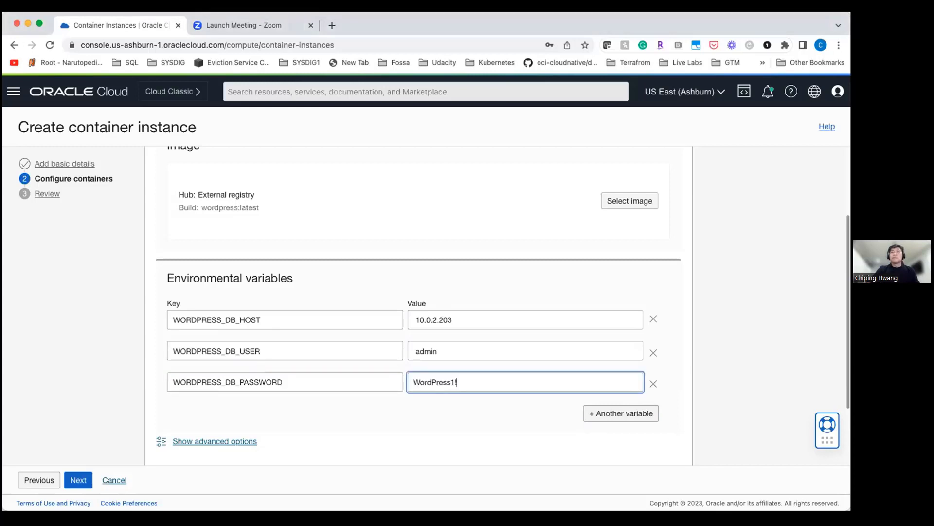
Add a fourth environment variable WORDPRESS_DB_NAME with the value db1
key("super+Tab")
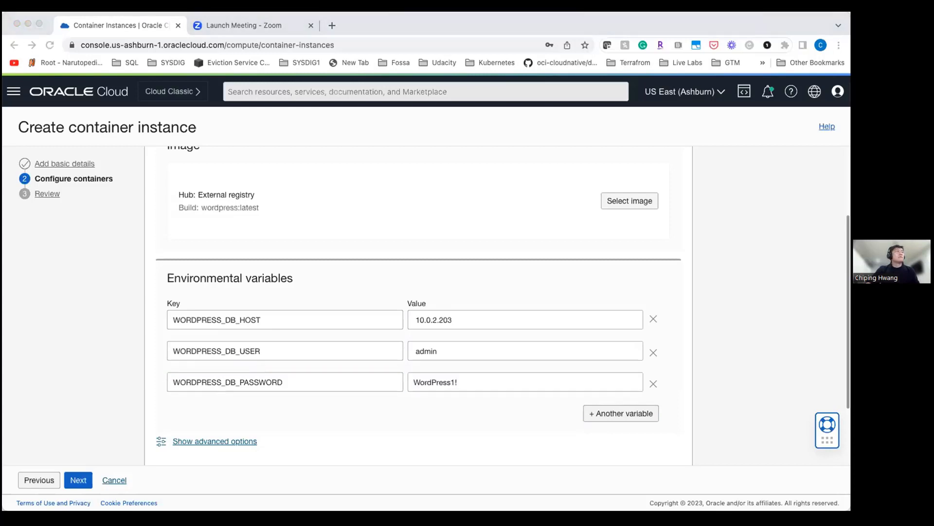
key("super+Tab")
left_click(596, 414)
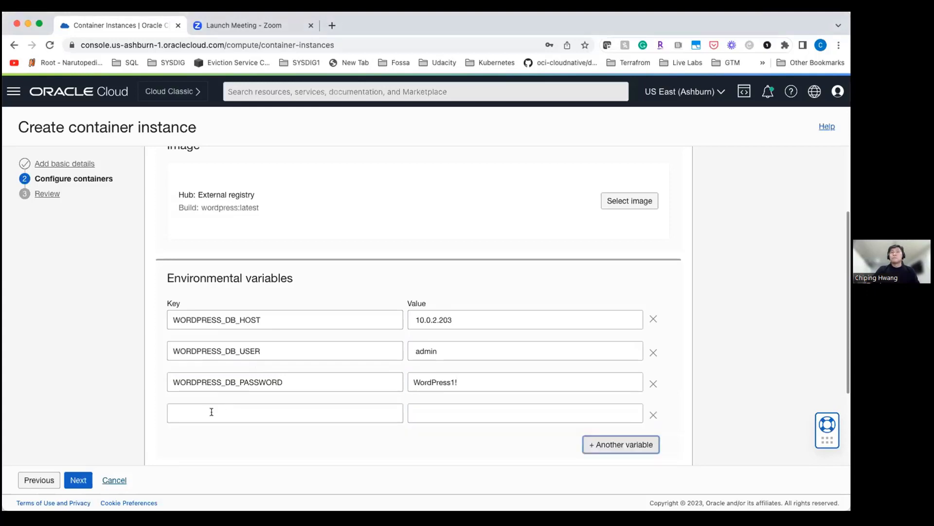
left_click(211, 411)
type("WORDPRESS_DB_NAME")
key("super+Tab")
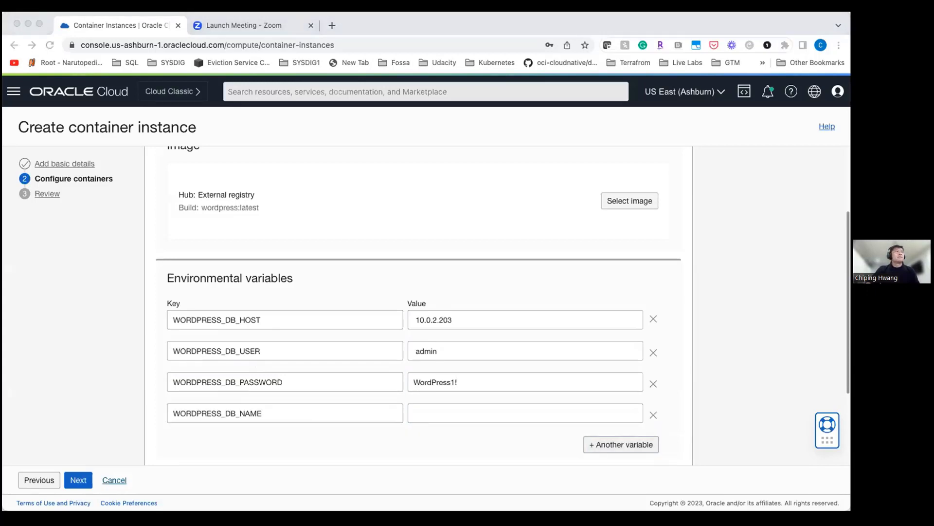
left_click(507, 409)
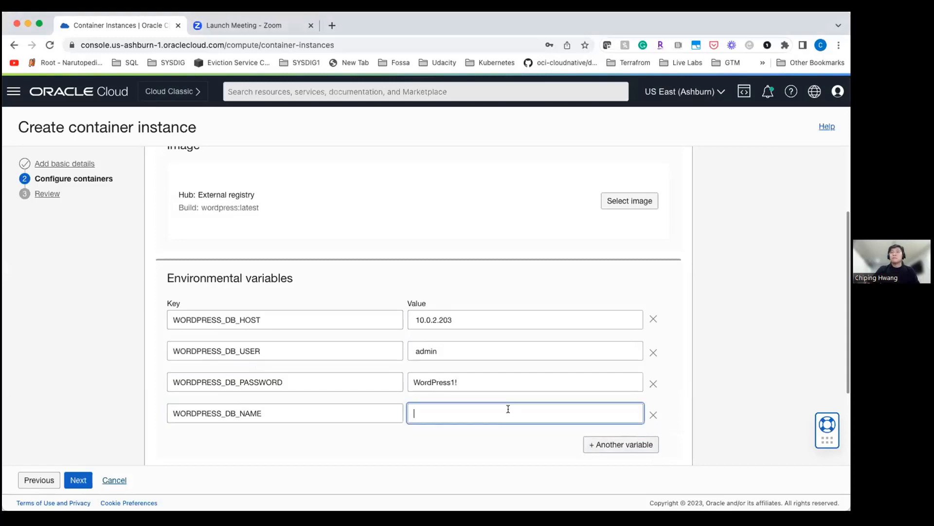
type("db1")
scroll(710, 361, "down", 2)
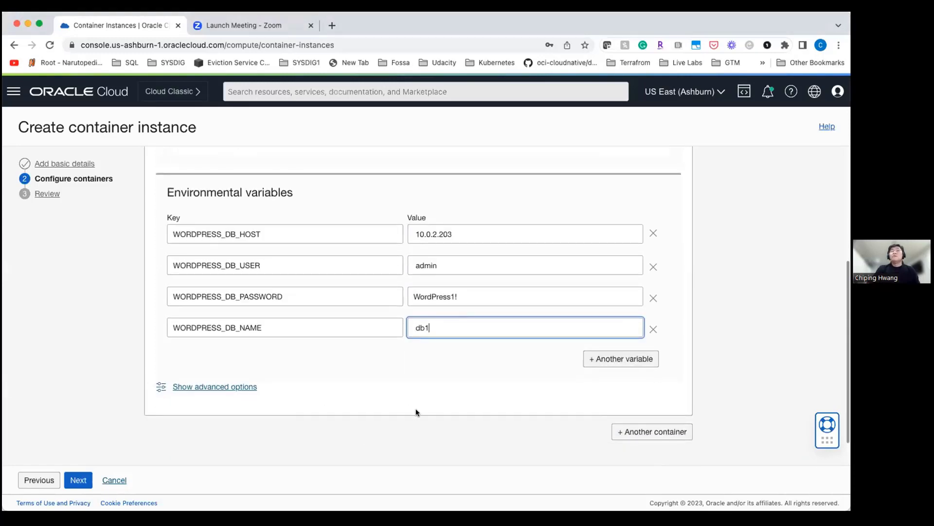
Proceed to the review of the demo3 configuration, check its networking and environment variables, and create the container instance
scroll(558, 418, "down", 1)
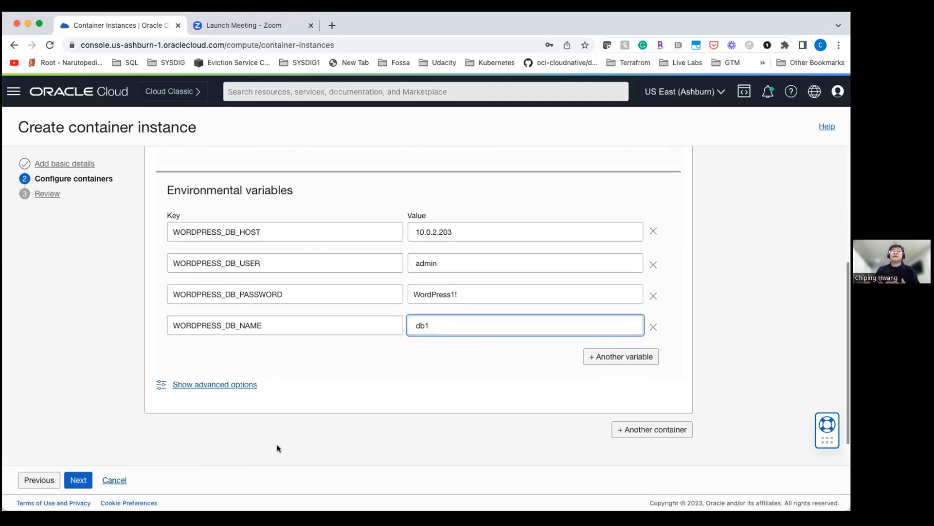
left_click(70, 481)
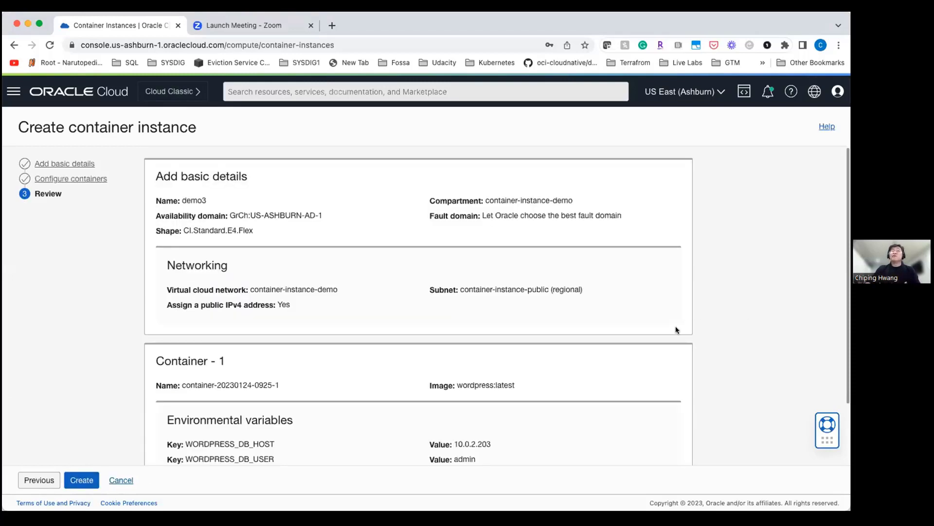
scroll(683, 325, "down", 3)
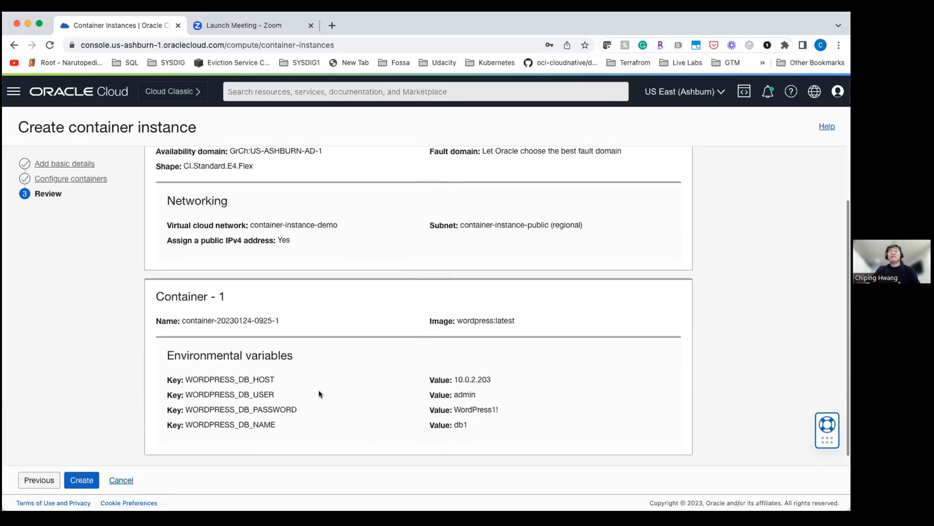
left_click(81, 481)
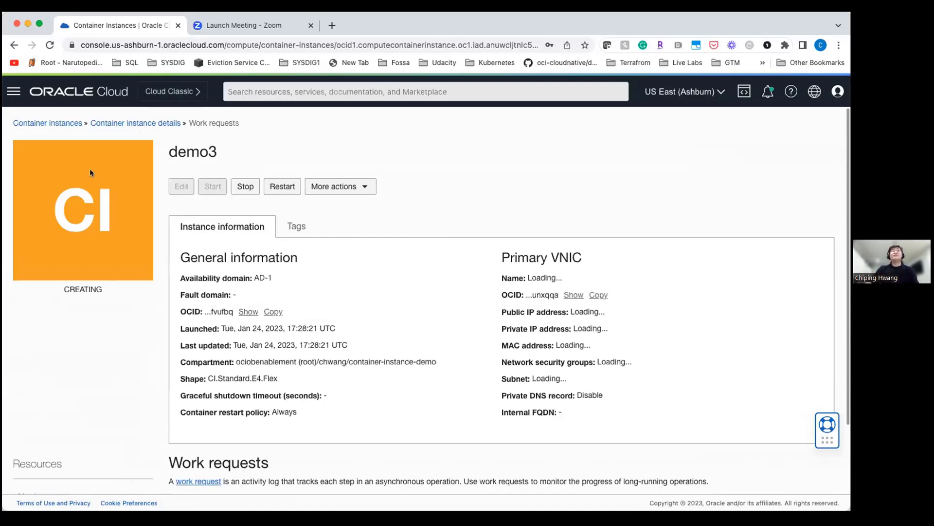
Return to the container instances list, open the details of demo2, and copy its public IP address
left_click(47, 123)
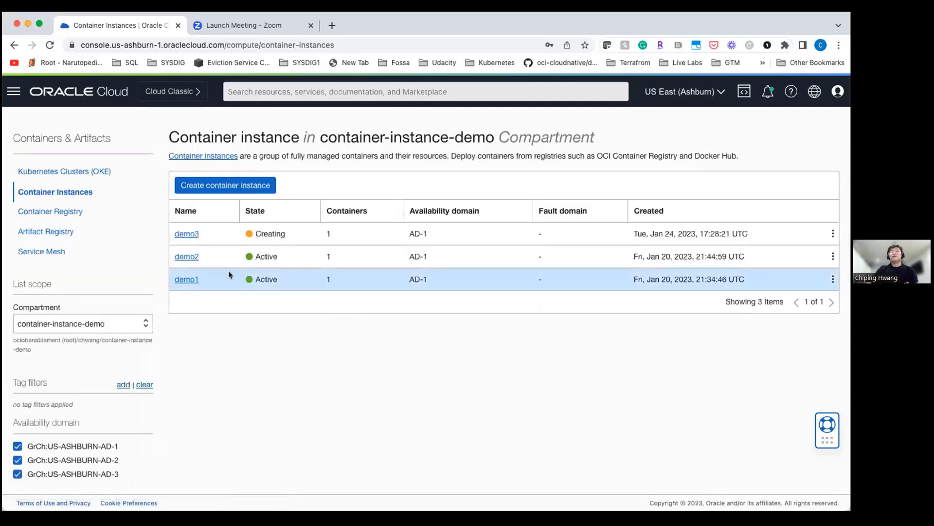
left_click(187, 257)
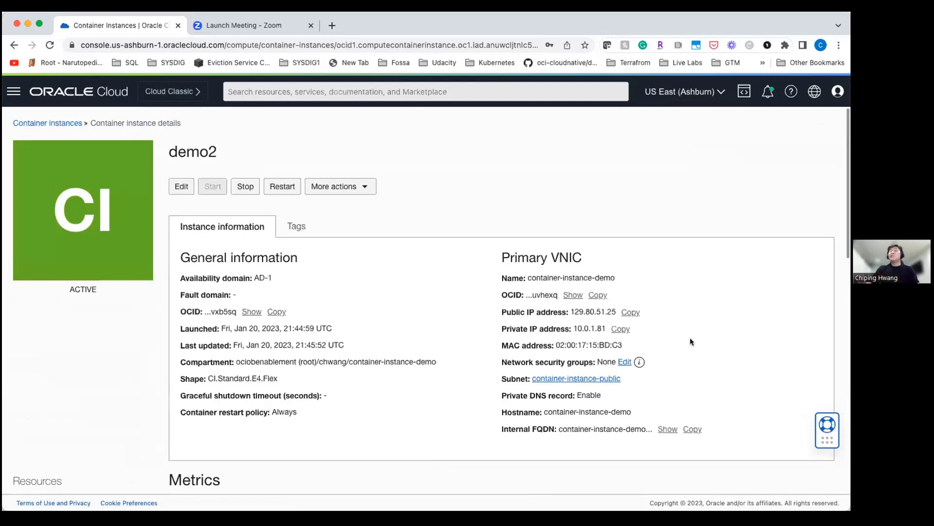
left_click(627, 314)
Load the WordPress site of demo2 at 129.80.51.25 in the browser, replacing the console page
left_click(332, 25)
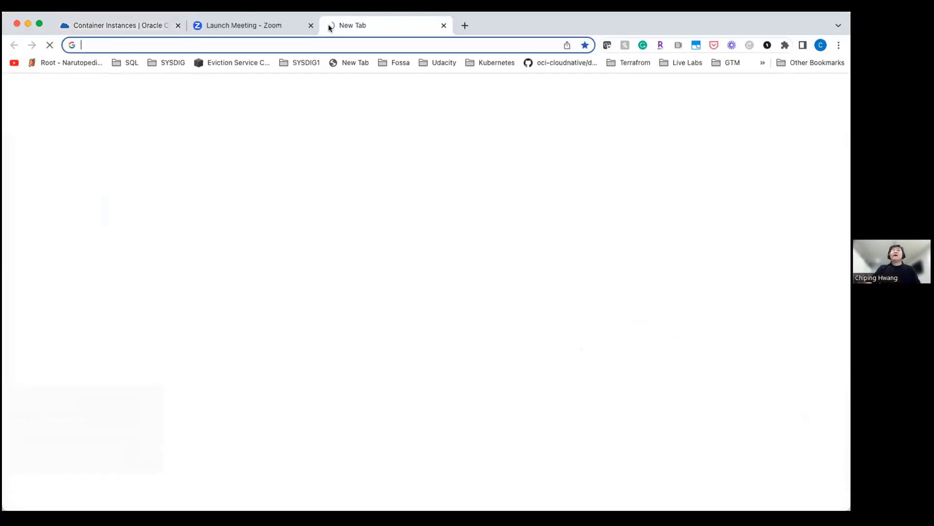
left_click(122, 27)
left_click(122, 44)
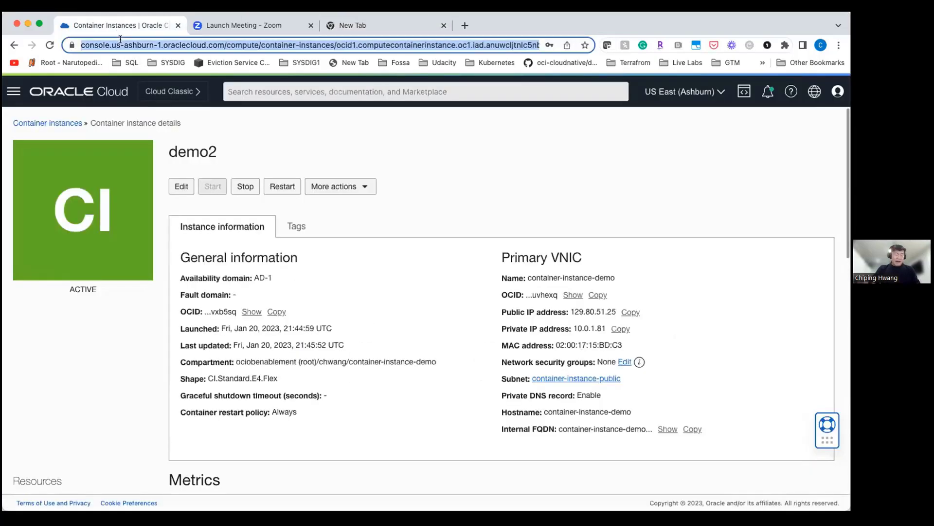
type("129.80.51.25")
key("Return")
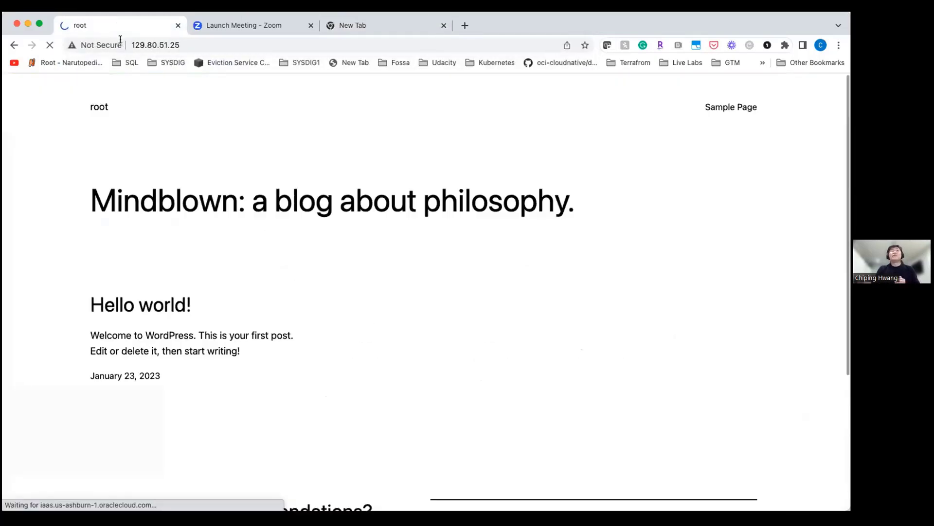